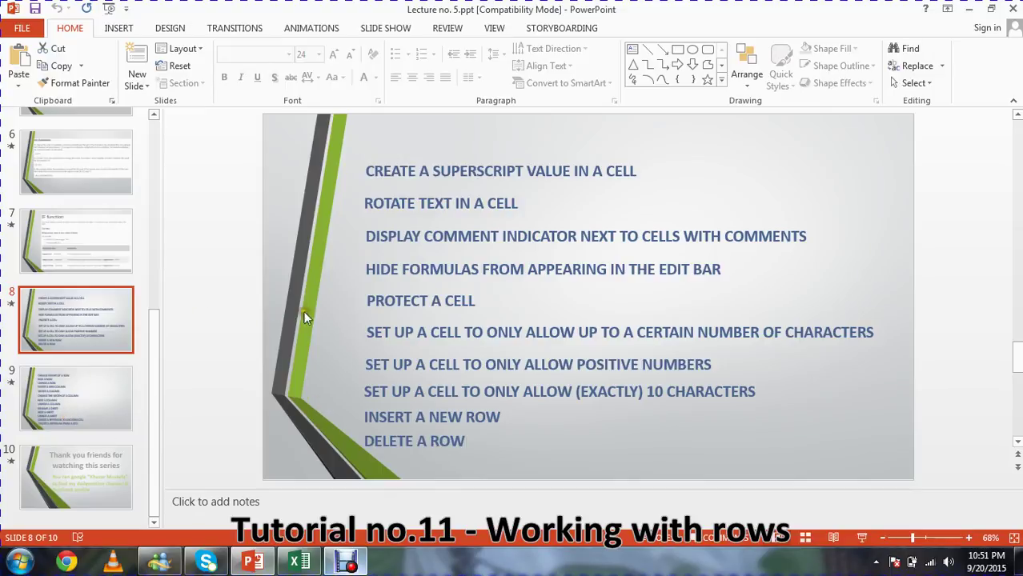
Show PowerPoint slide 9 and select, then deselect, the UNHIDE A ROW text box
left_click(67, 413)
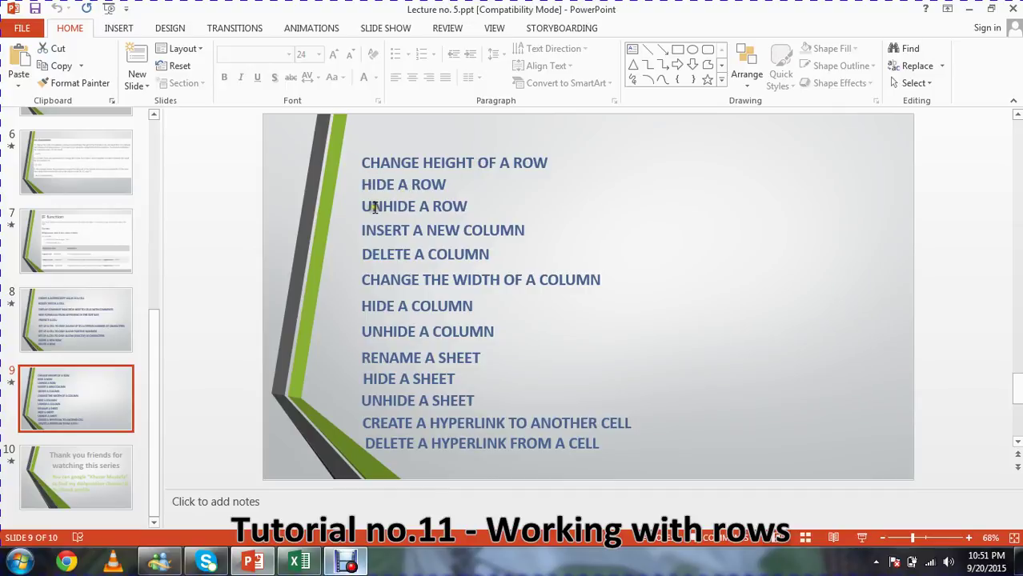
left_click(374, 206)
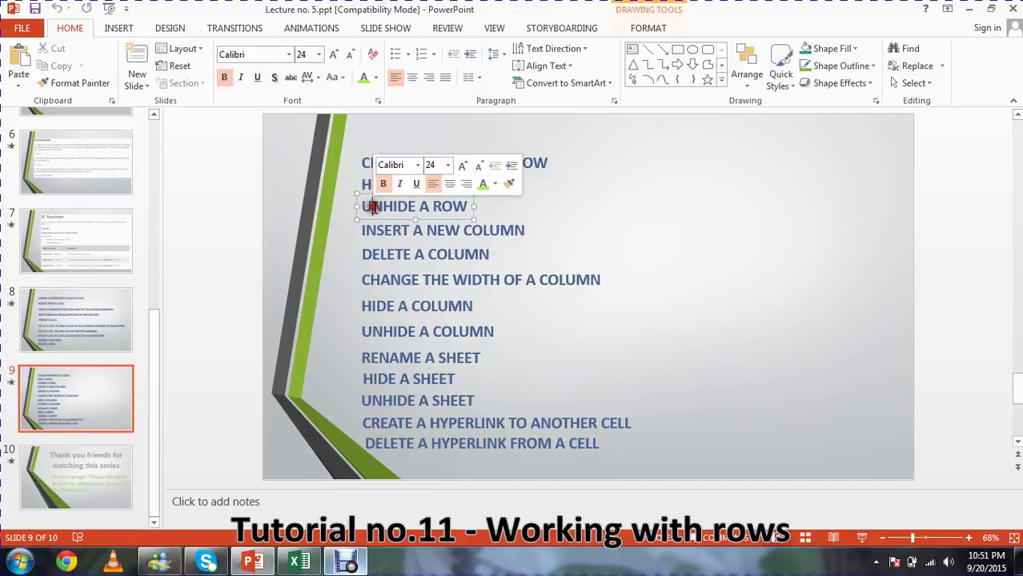
left_click(332, 229)
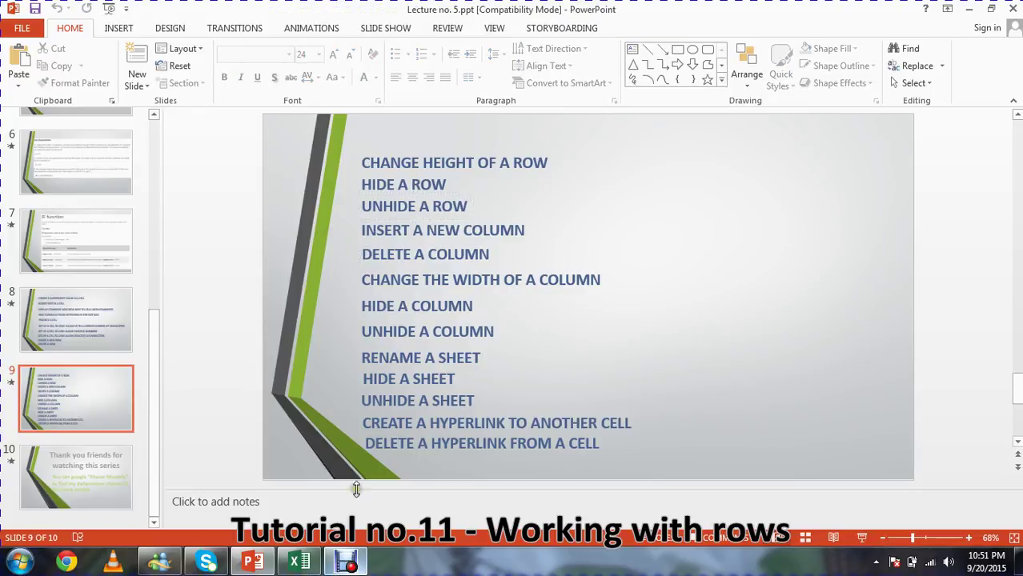
In the exercise workbook, insert an entire blank row at row 9, above serial 5
left_click(293, 565)
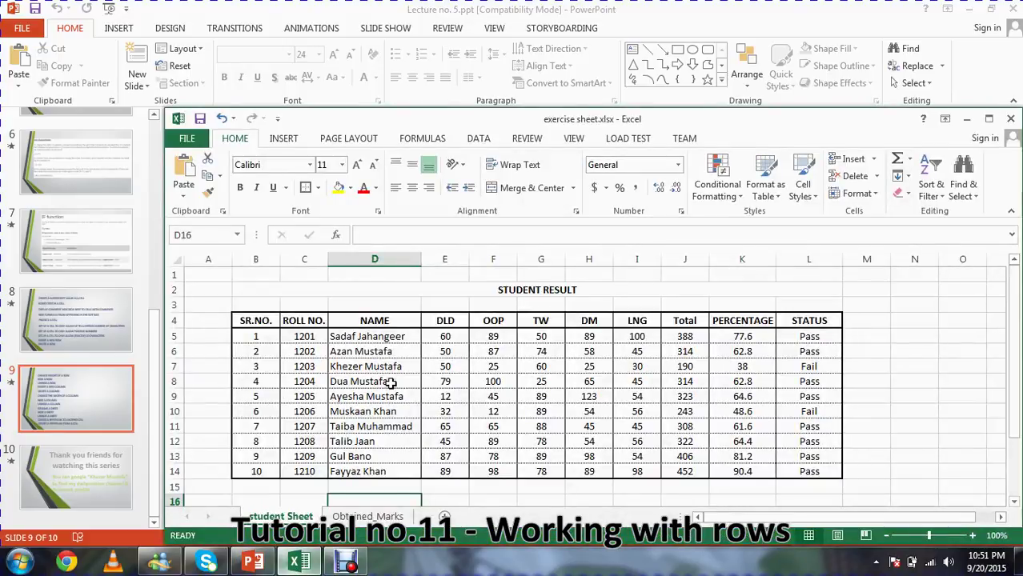
left_click(390, 384)
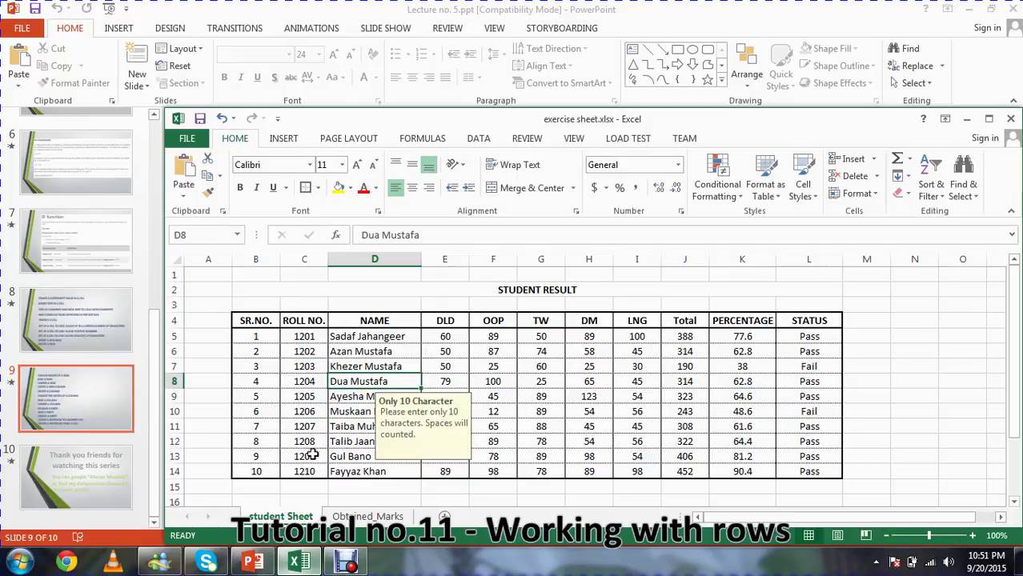
left_click(269, 396)
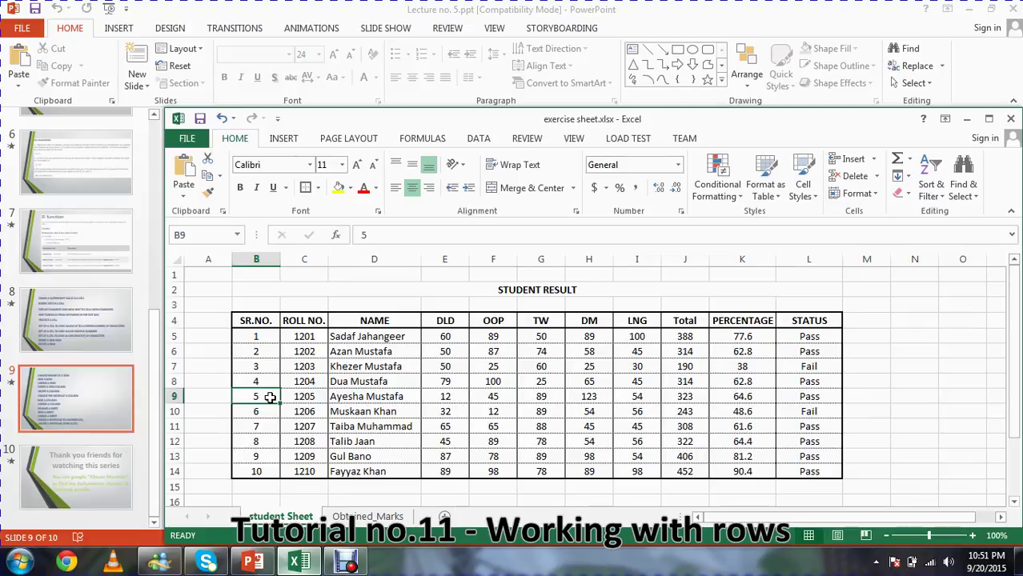
right_click(270, 398)
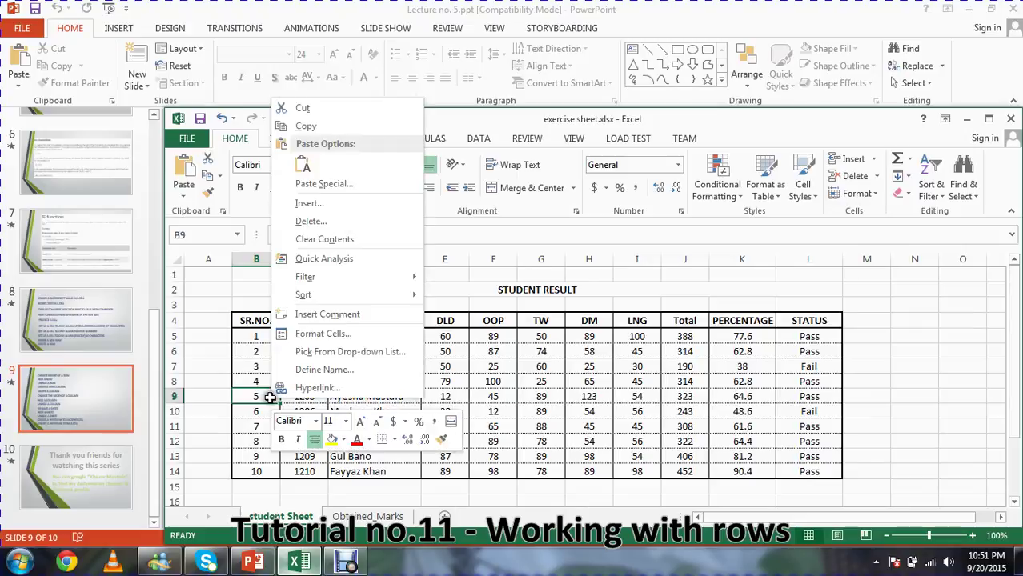
left_click(336, 207)
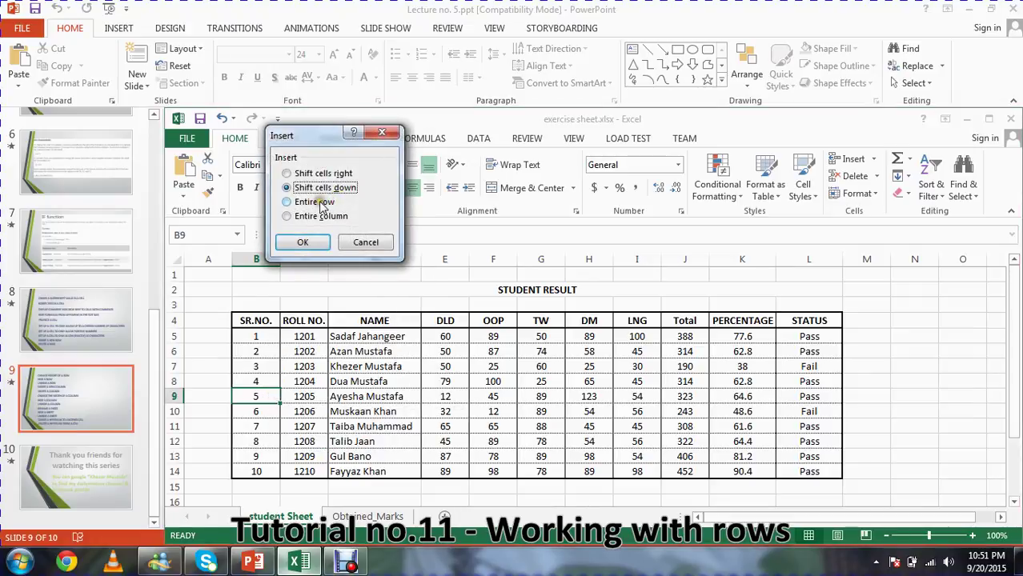
left_click(320, 203)
left_click(309, 246)
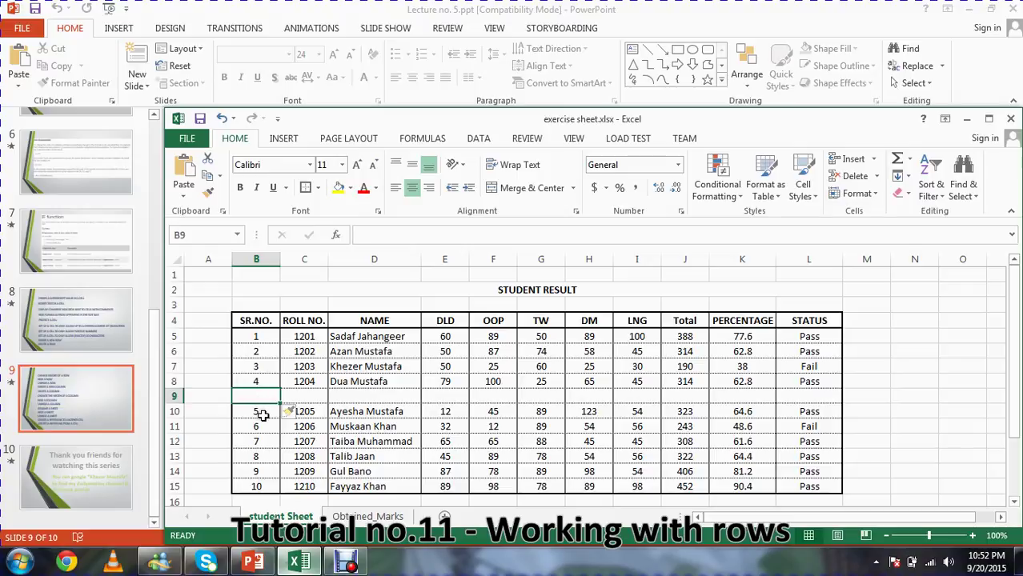
Insert a second entire blank row at row 10, then select both blank cells B9:B10
left_click(262, 414)
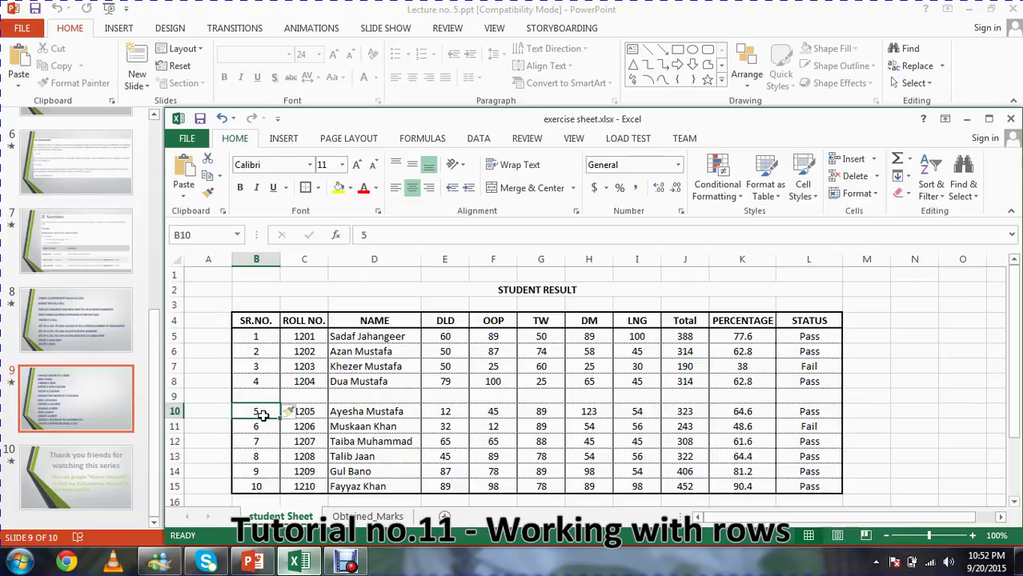
key("ctrl+shift+plus")
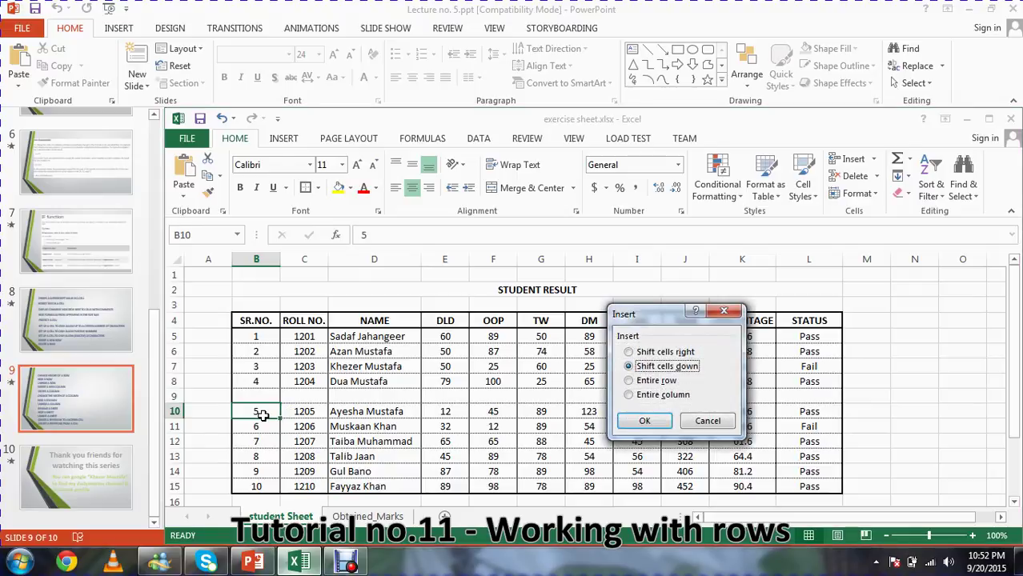
left_click(646, 381)
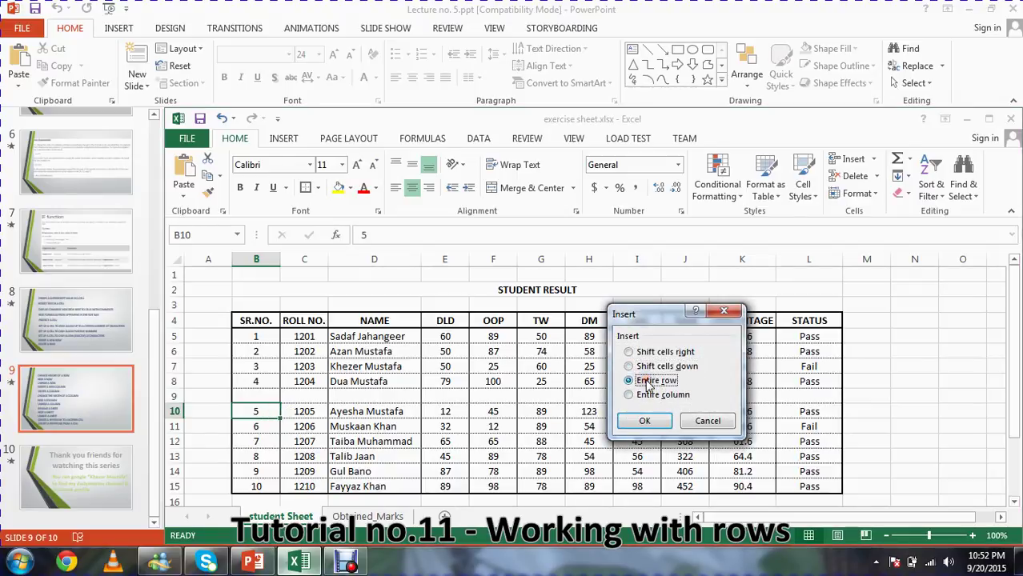
left_click(645, 420)
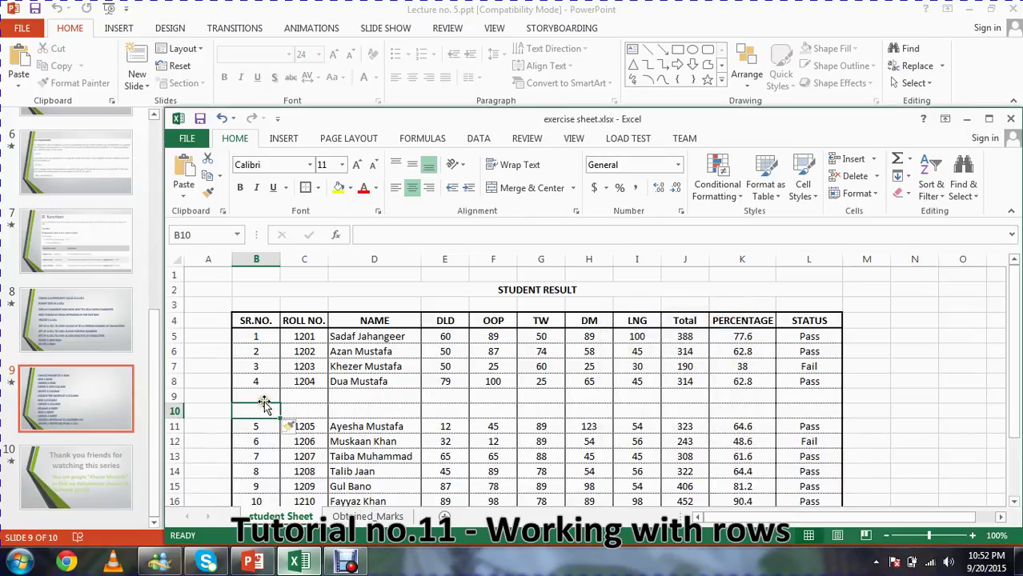
left_click_drag(263, 397, 262, 409)
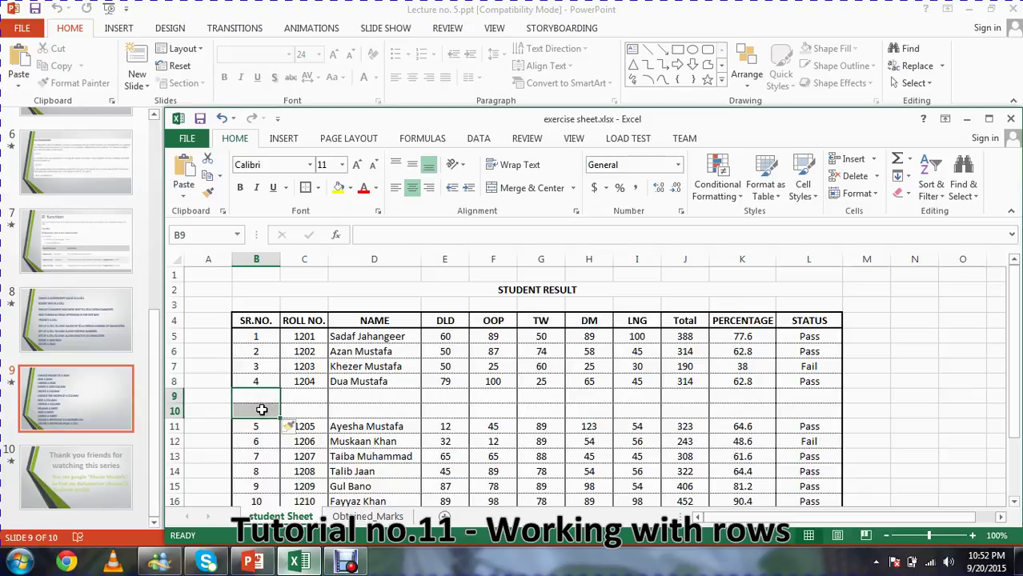
key("ctrl+minus")
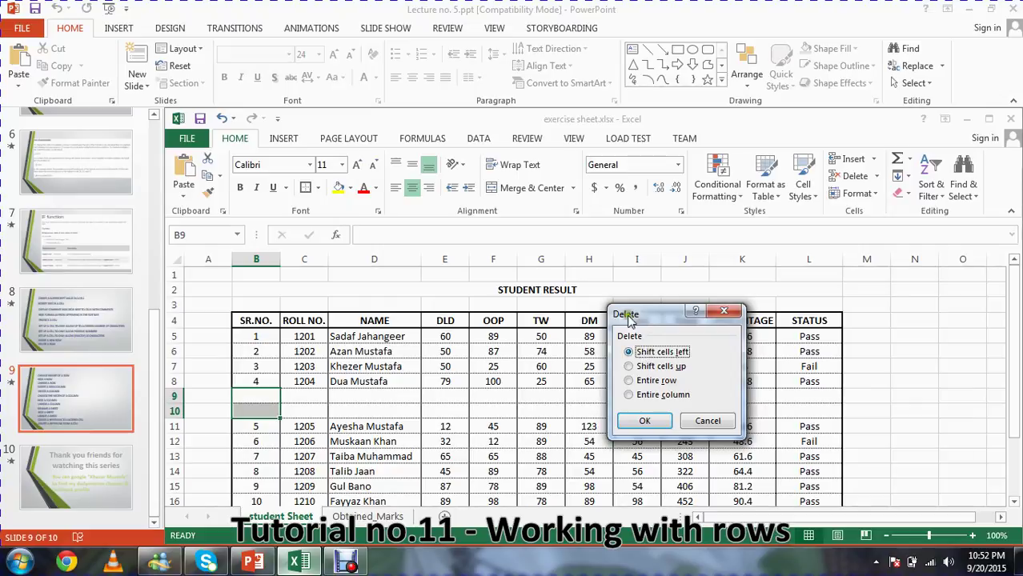
Delete blank rows 9–10 as entire rows, then select serials B5:B14 to check continuity
left_click(637, 381)
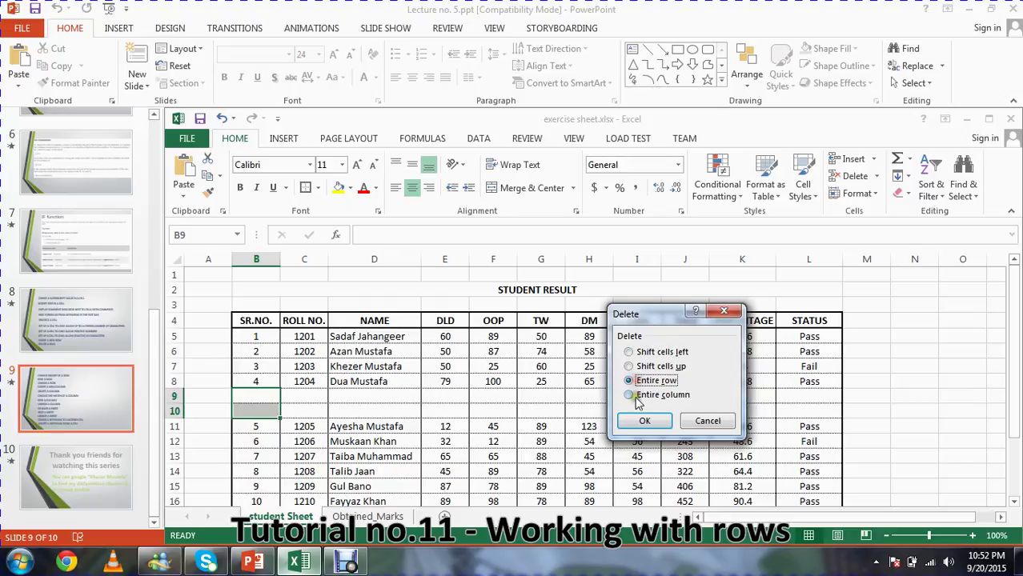
left_click(644, 420)
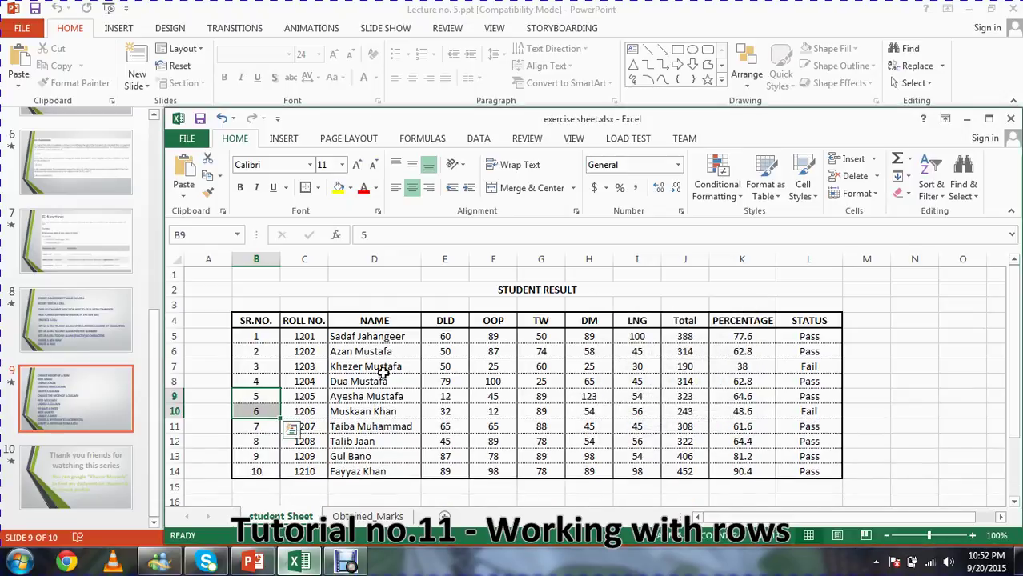
left_click(260, 396)
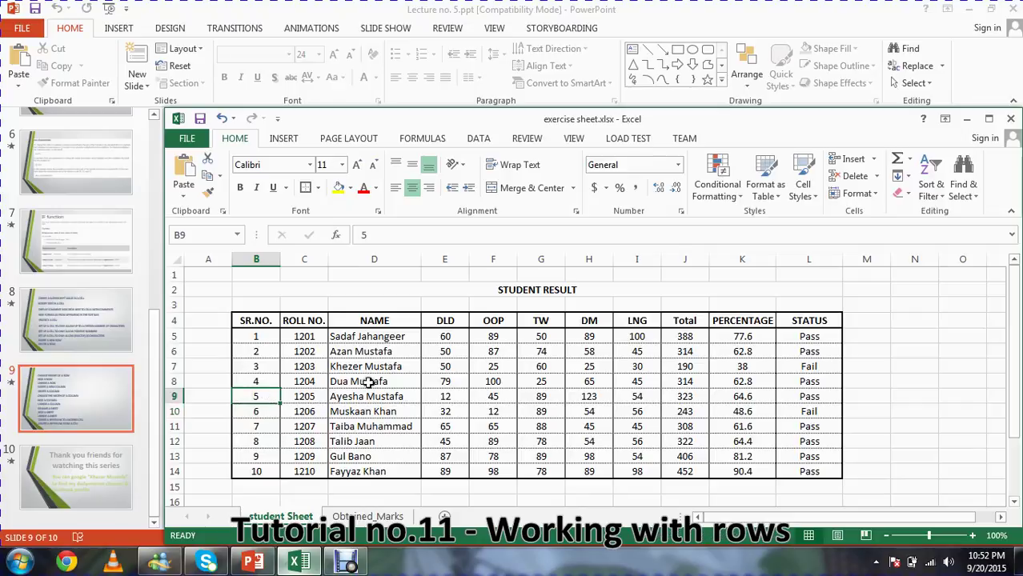
left_click_drag(257, 334, 272, 465)
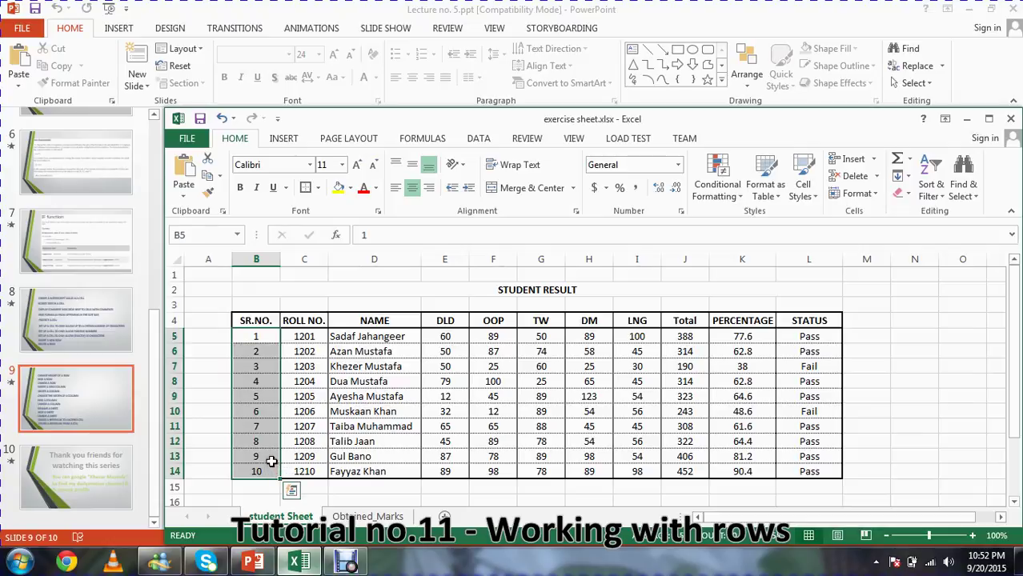
Set the row height of rows 5–9 (serials 1–5) to 20 through Format > Row Height
left_click(271, 457)
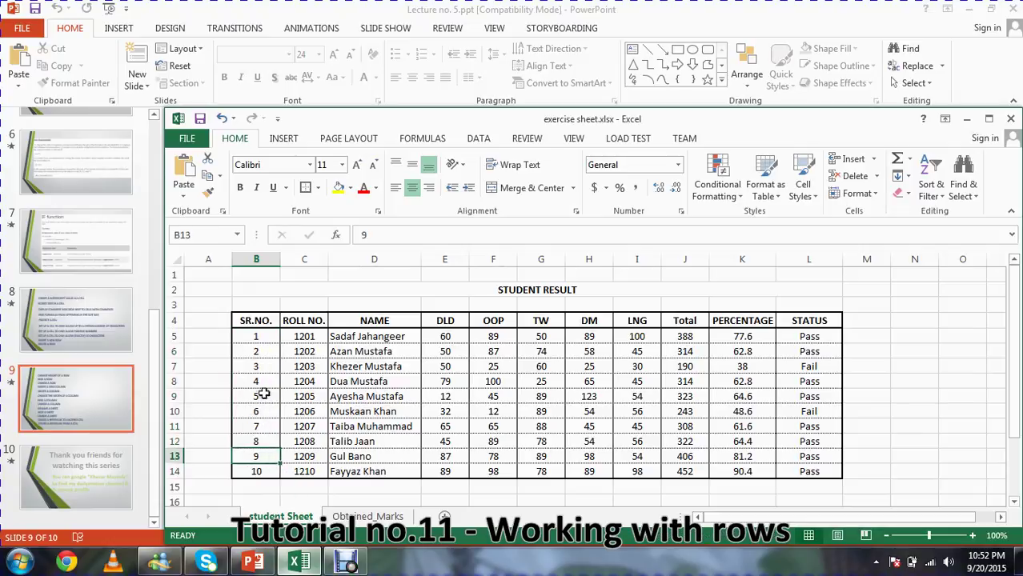
left_click_drag(254, 338, 268, 395)
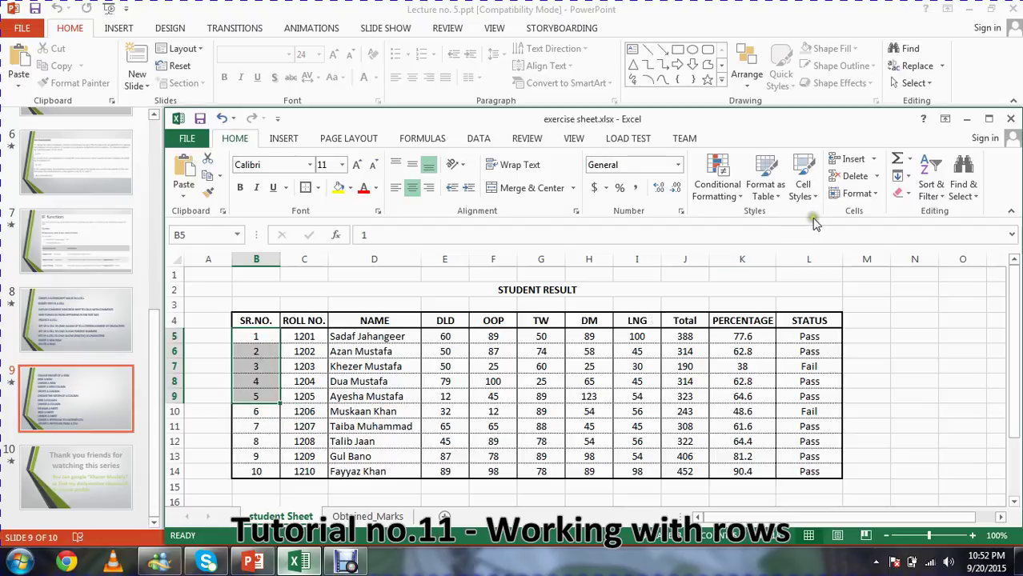
left_click(876, 197)
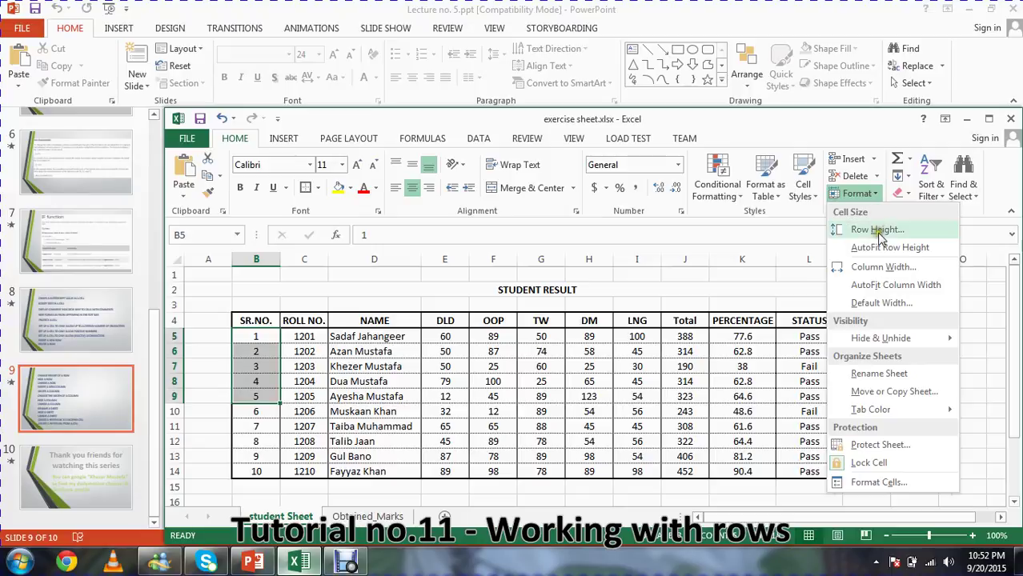
left_click(877, 230)
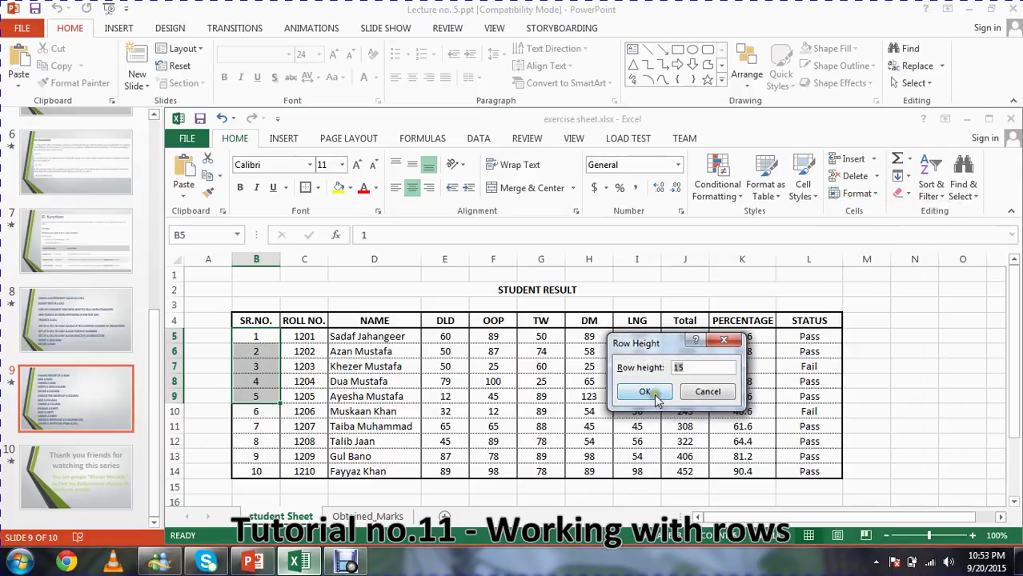
key("Return")
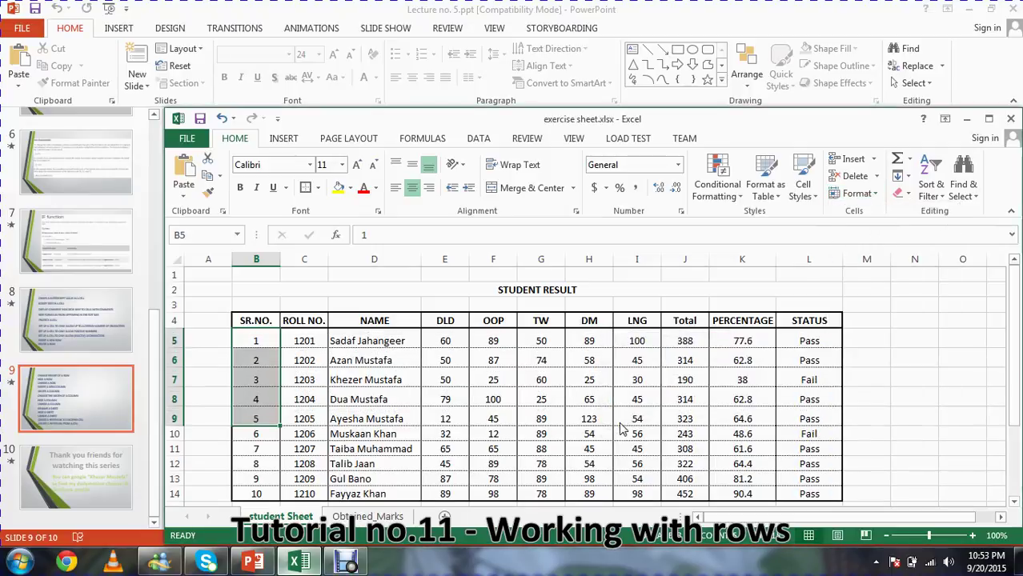
left_click(247, 340)
left_click_drag(247, 340, 253, 493)
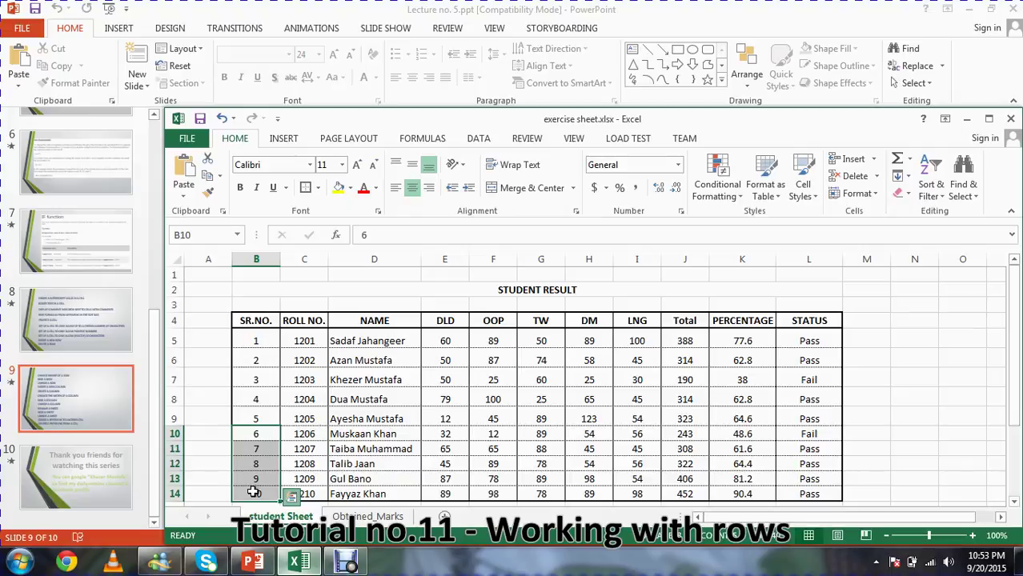
AutoFit the row height of rows 5–9 so they match rows 10–14
left_click(290, 496)
left_click(249, 336)
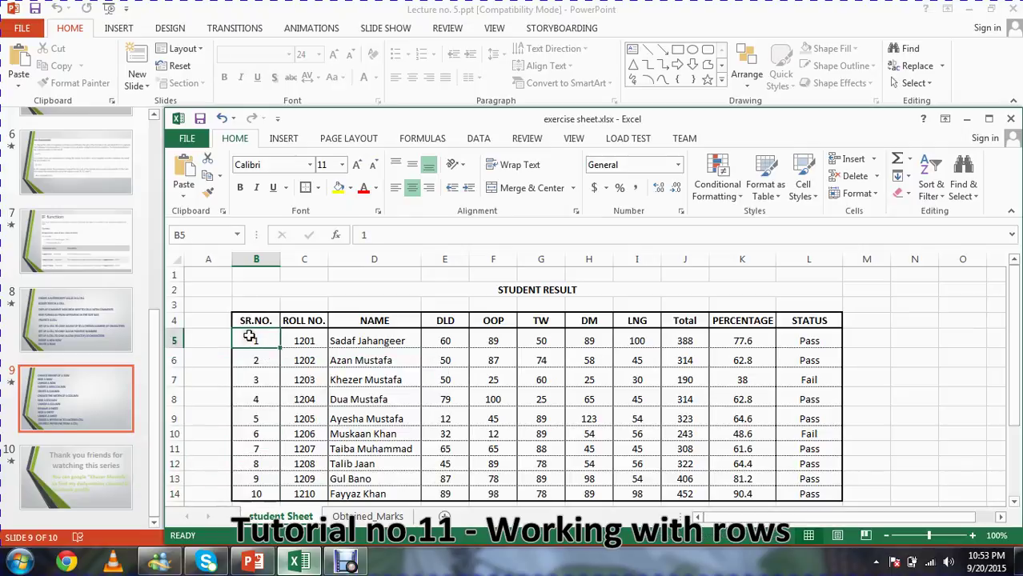
left_click_drag(250, 336, 254, 410)
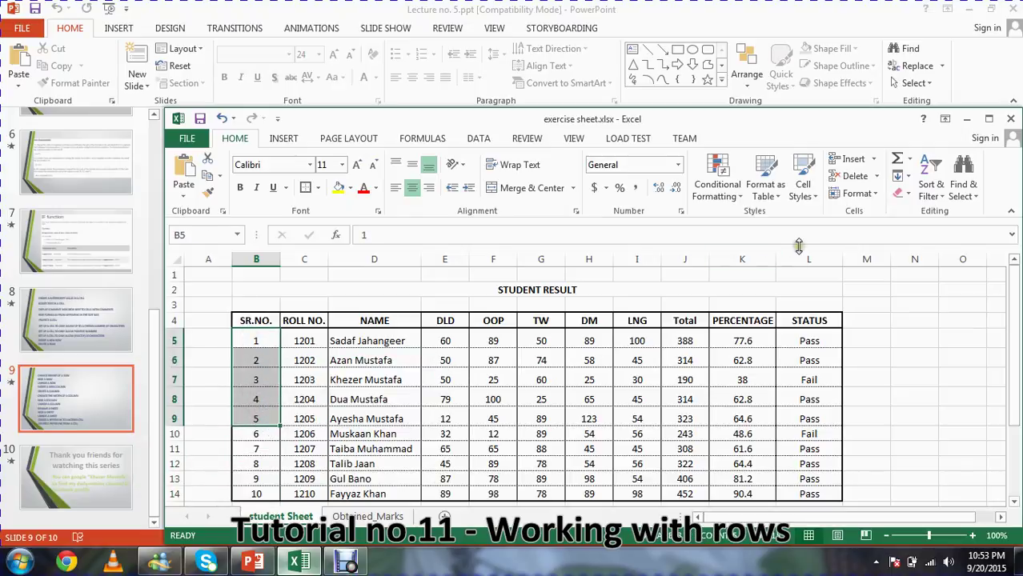
left_click(878, 196)
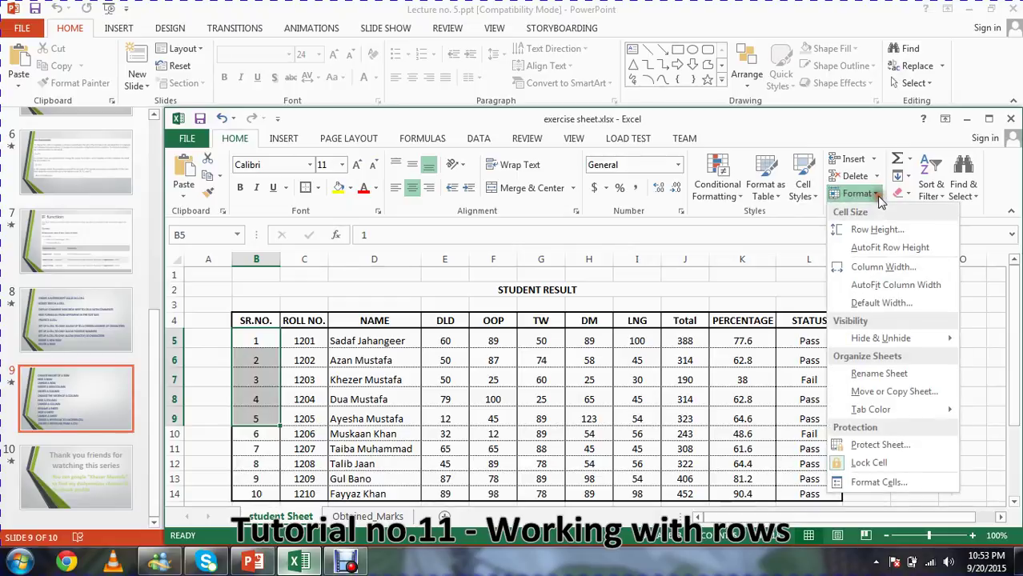
left_click(876, 247)
left_click(500, 441)
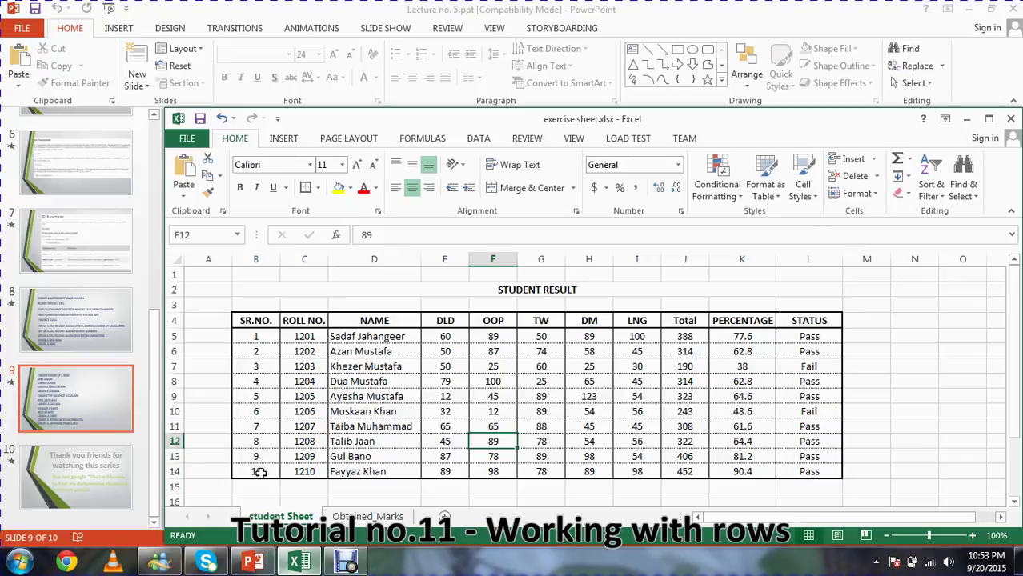
left_click_drag(261, 472, 251, 414)
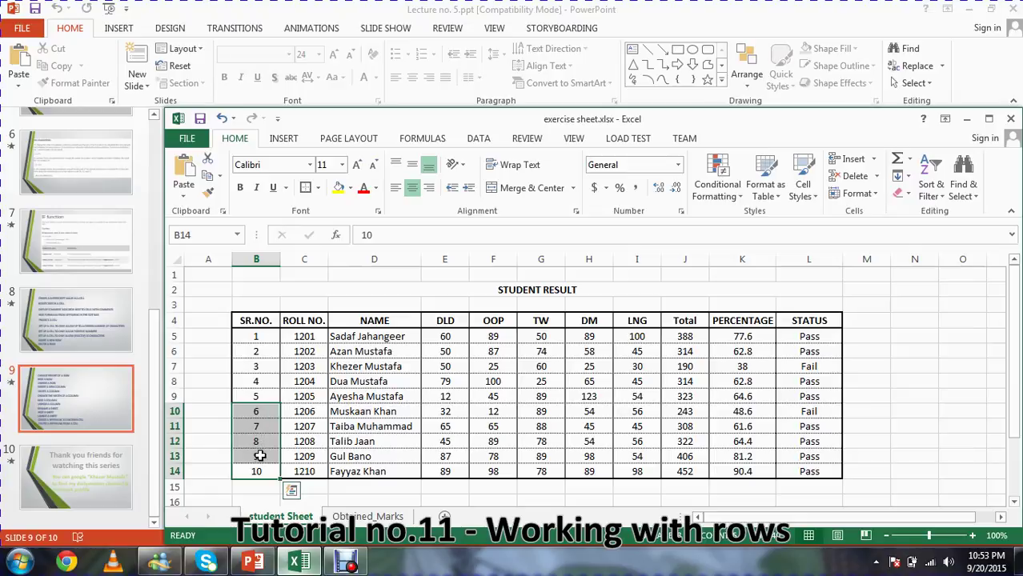
Hide rows 10–14 (serials 6–10) so row 9 is followed directly by row 15
left_click_drag(251, 411, 252, 479)
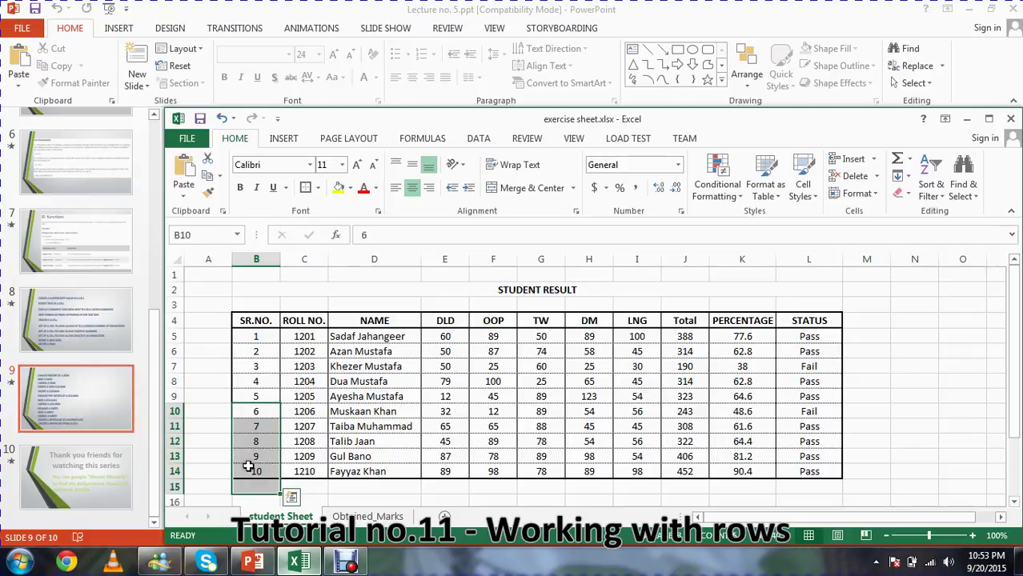
left_click(248, 468)
left_click_drag(251, 412, 257, 468)
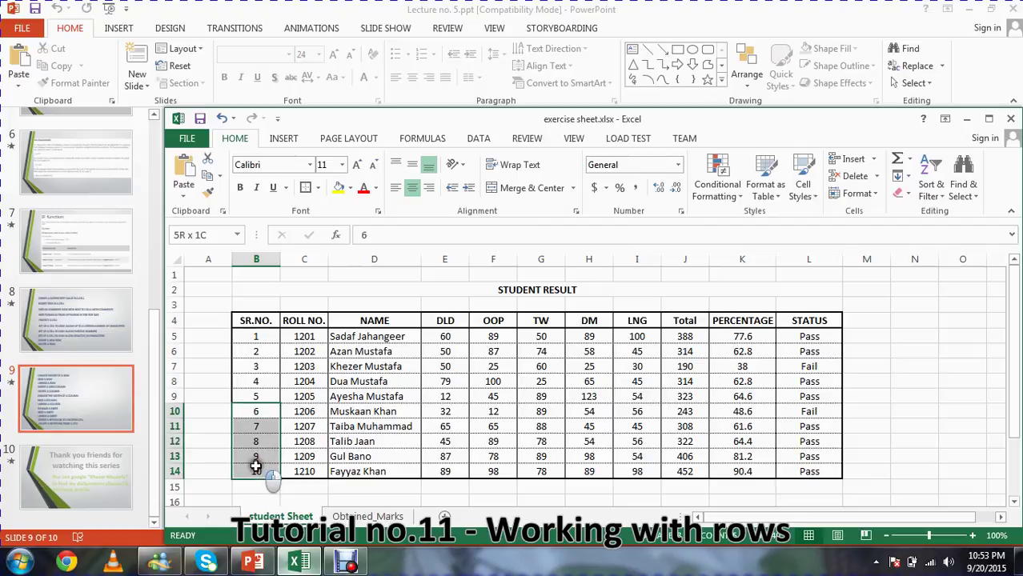
left_click(877, 197)
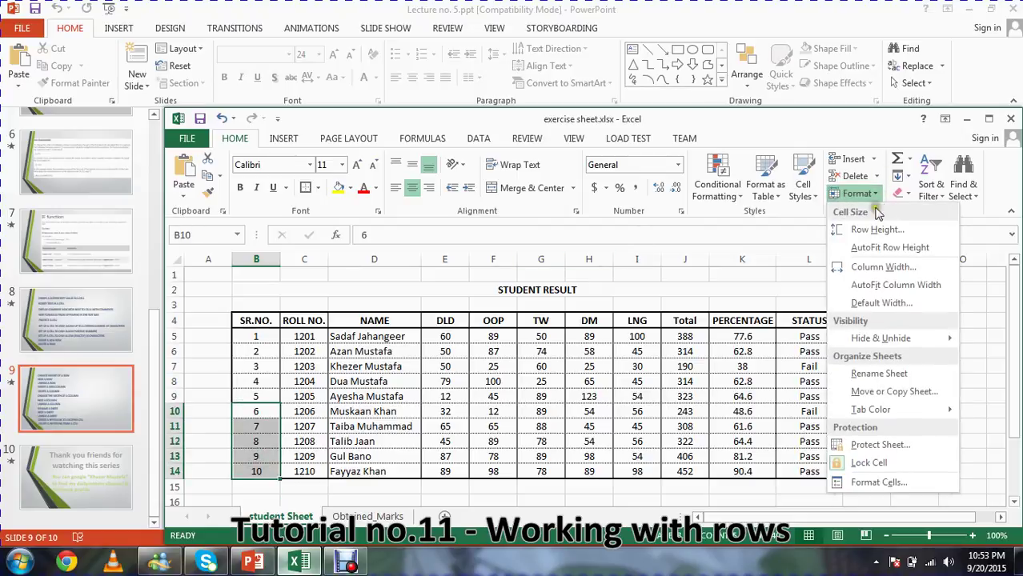
mouse_move(880, 338)
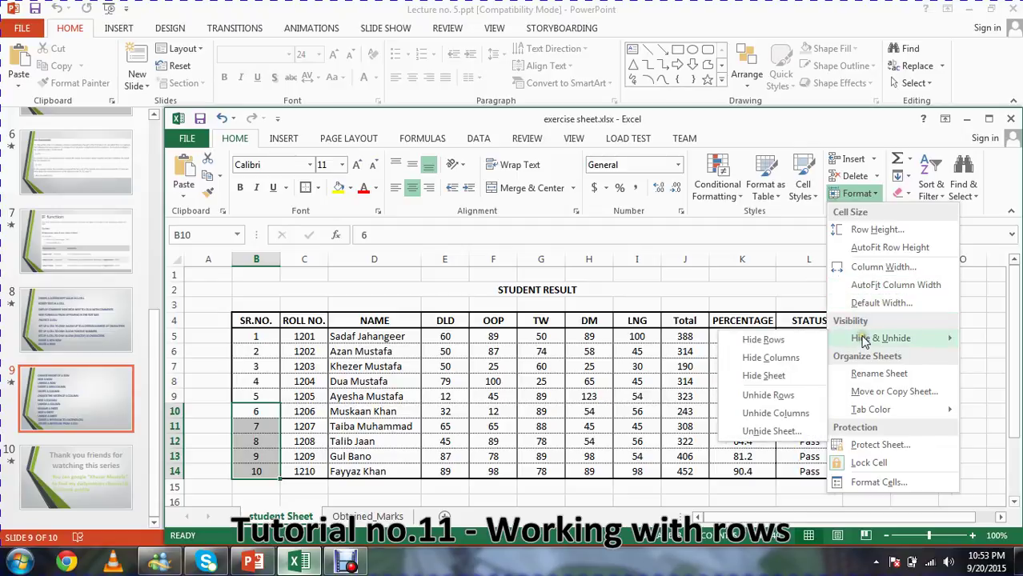
left_click(764, 340)
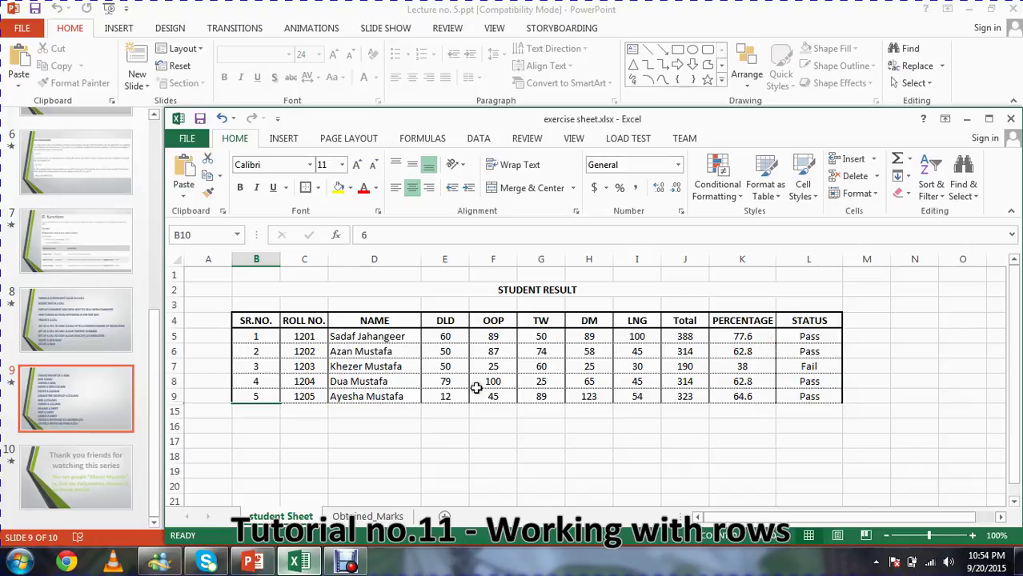
left_click(328, 457)
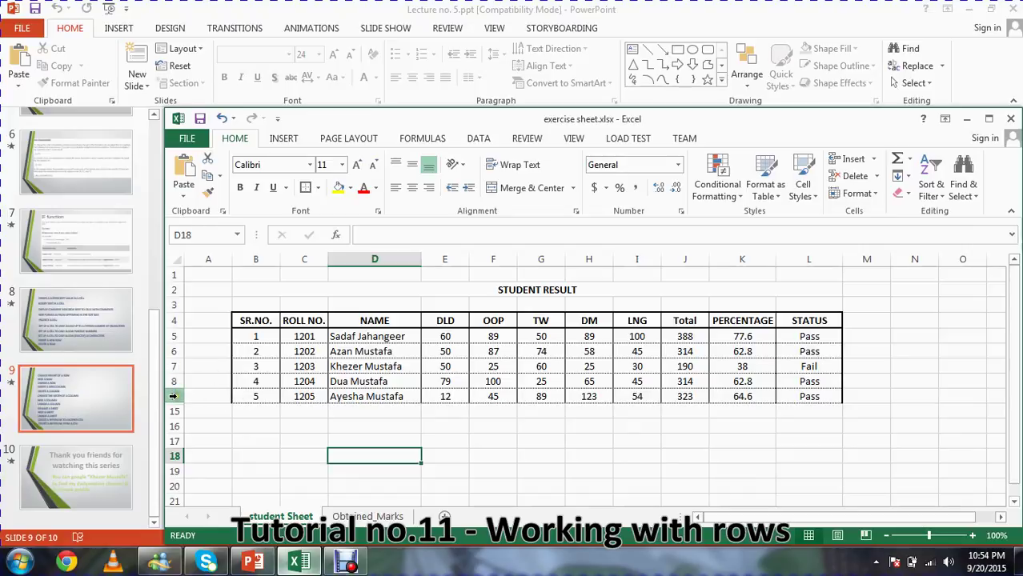
left_click(173, 396)
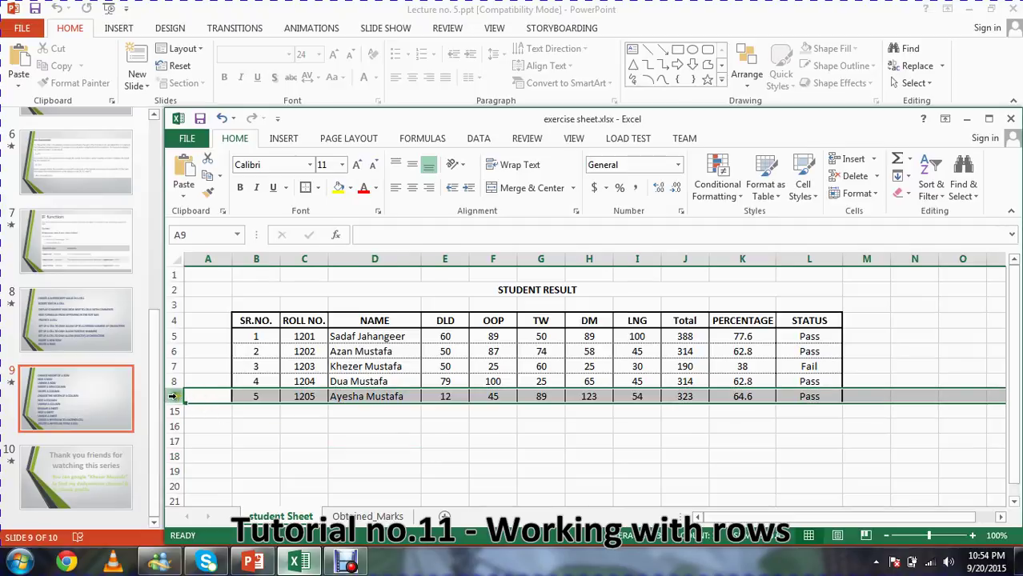
left_click(173, 412)
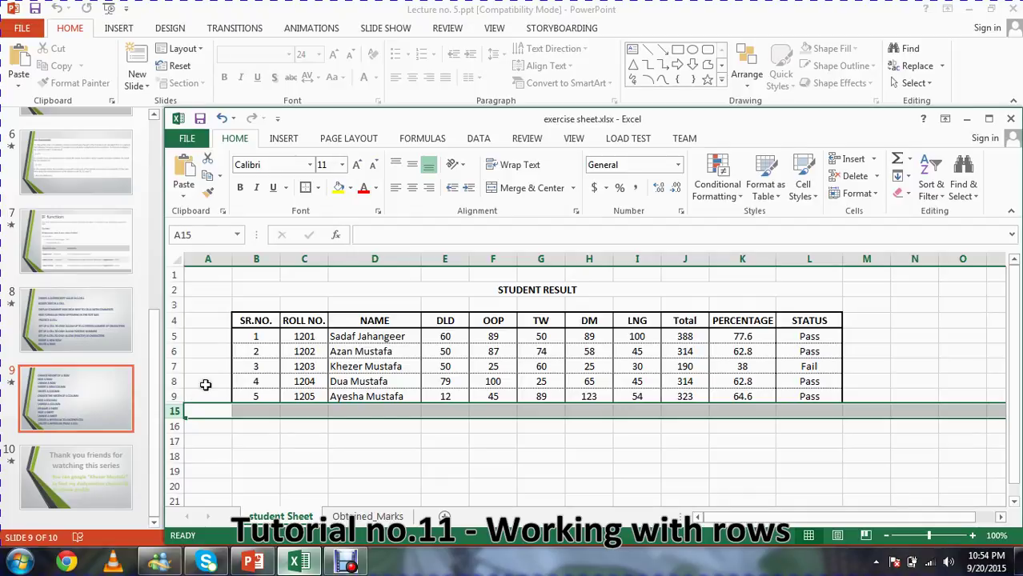
Select B9:L16 across the hidden rows and unhide rows 10–14, restoring serials 6–10
left_click(876, 194)
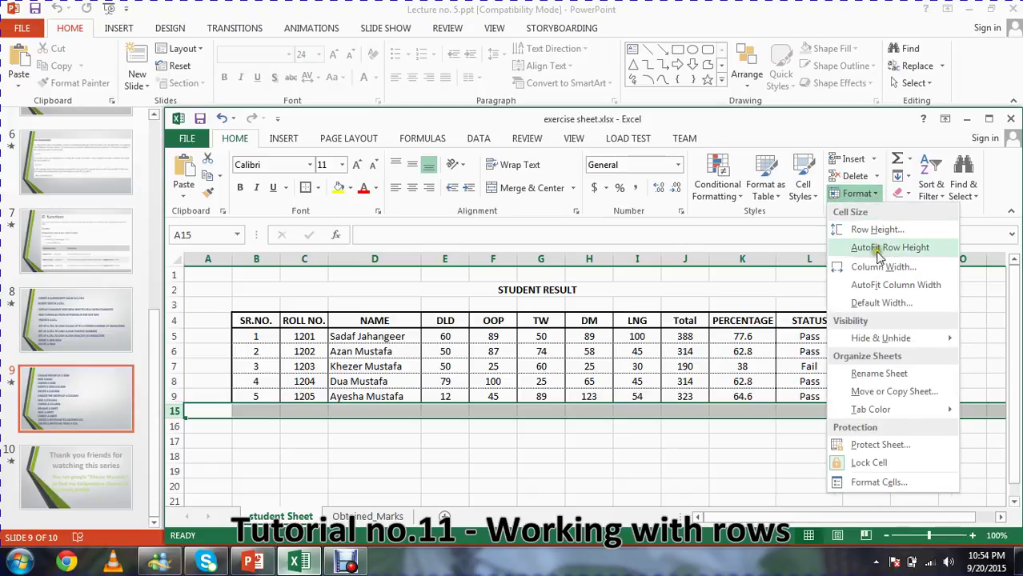
mouse_move(880, 337)
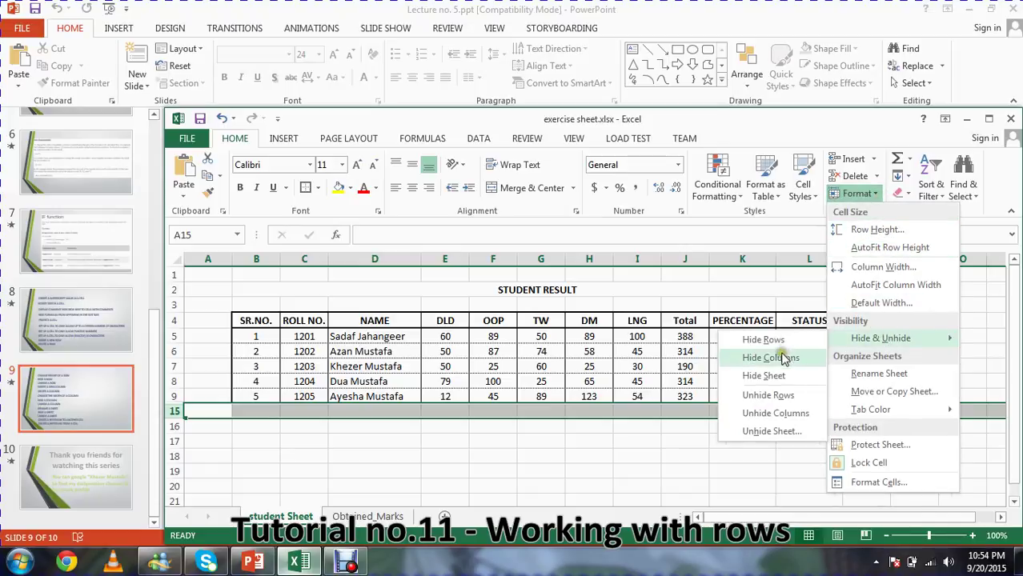
left_click(773, 396)
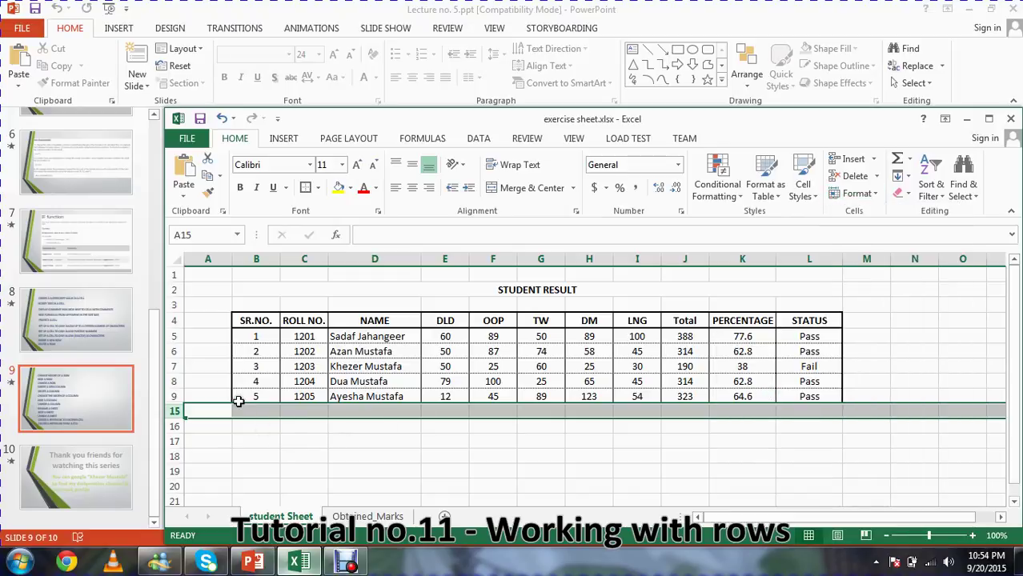
left_click(276, 467)
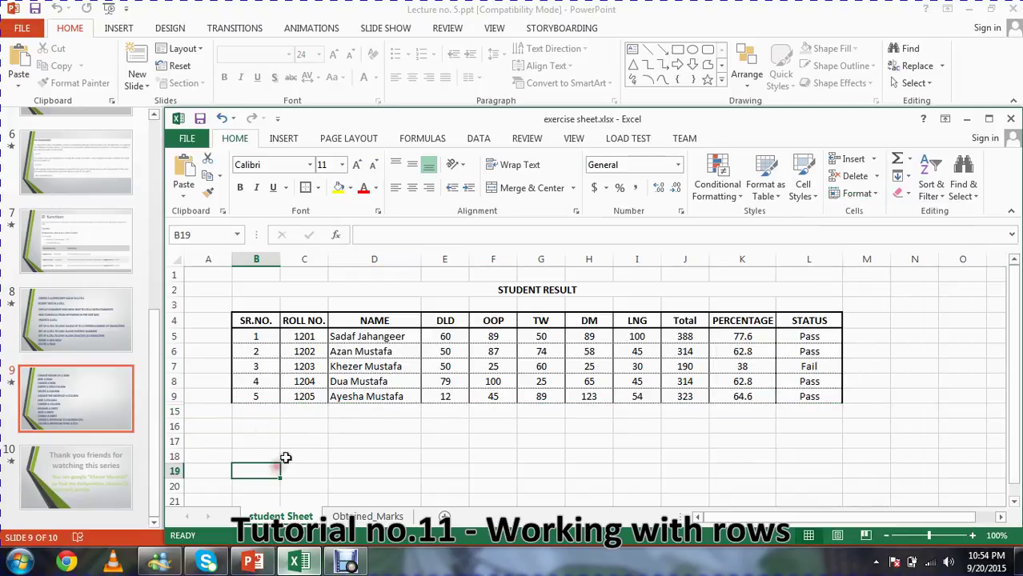
left_click(816, 425)
left_click_drag(816, 426, 244, 396)
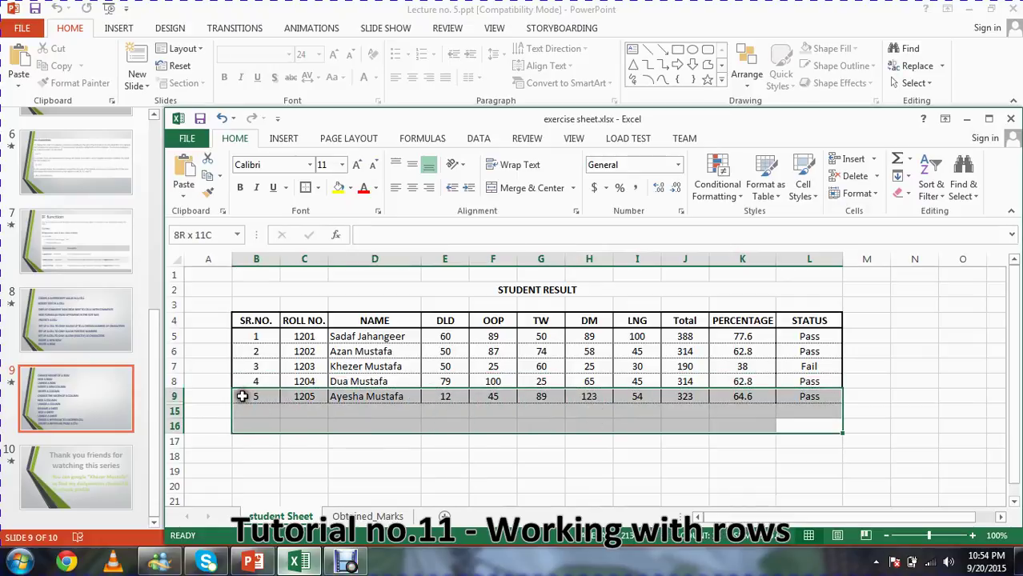
left_click(876, 195)
mouse_move(880, 338)
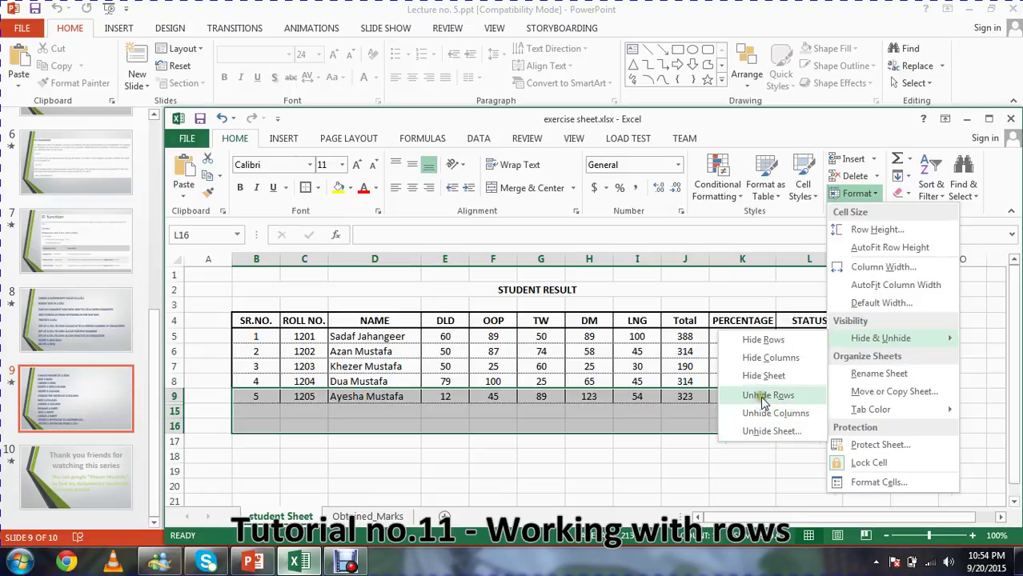
left_click(765, 395)
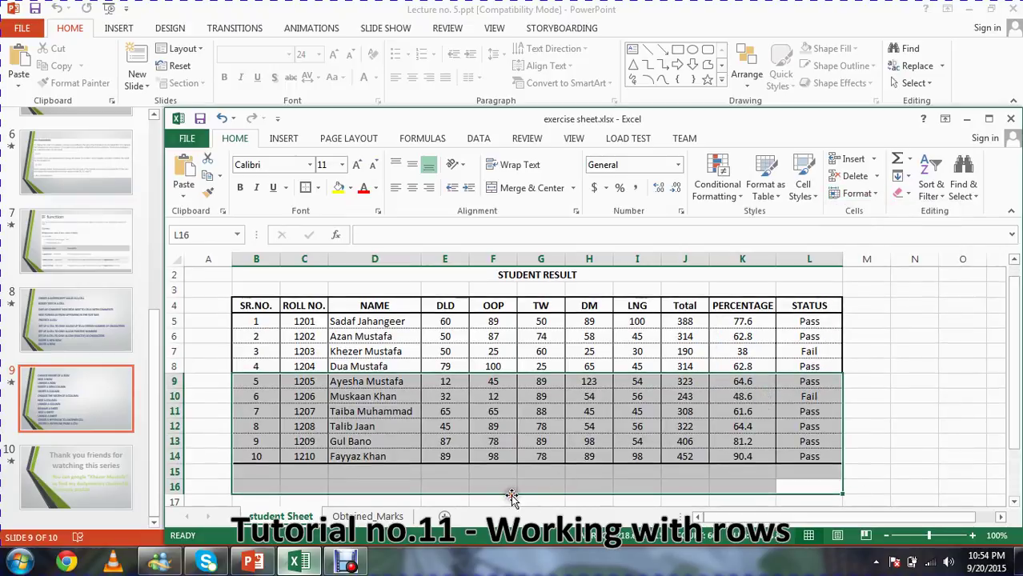
left_click(452, 474)
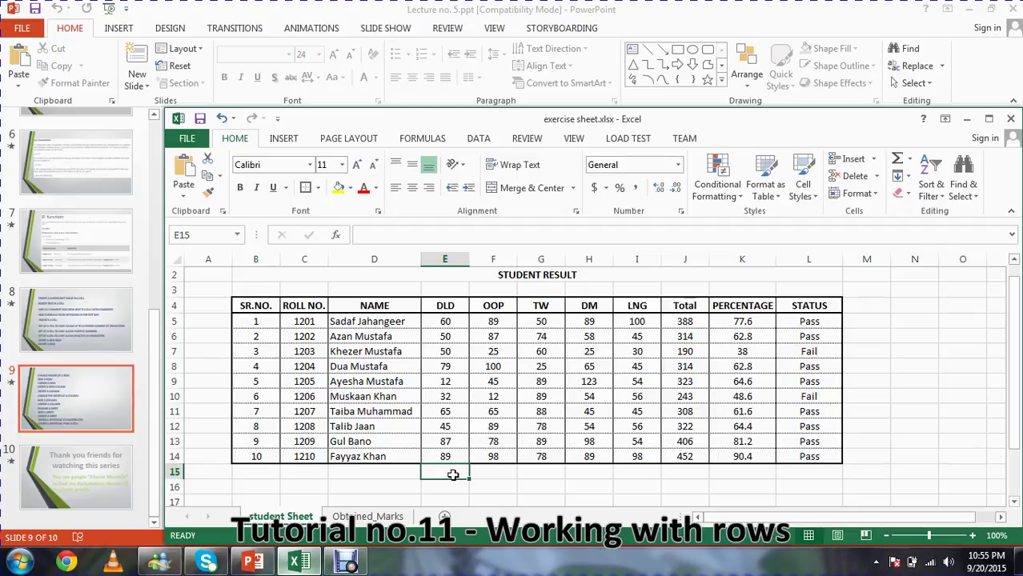
left_click(344, 562)
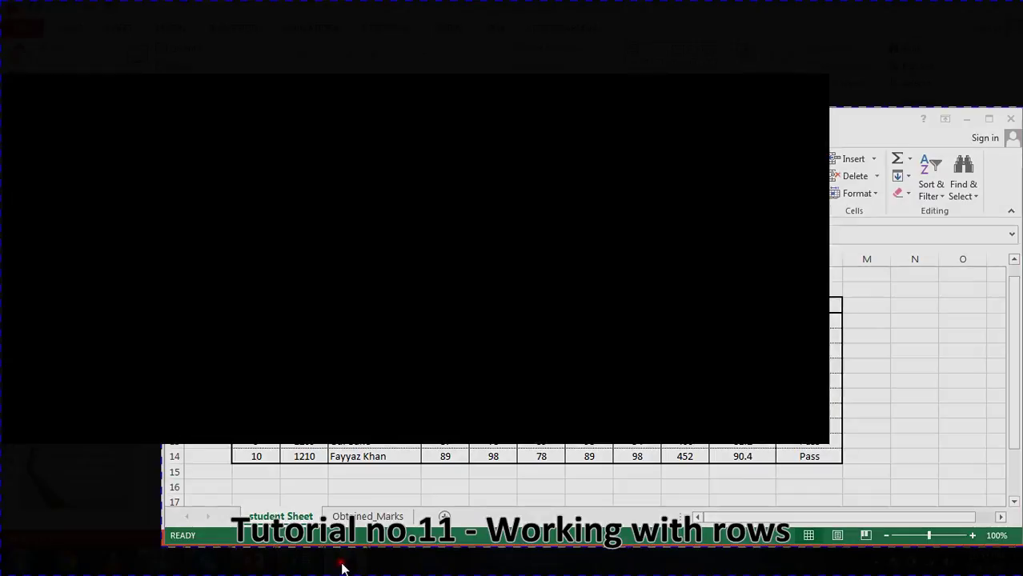